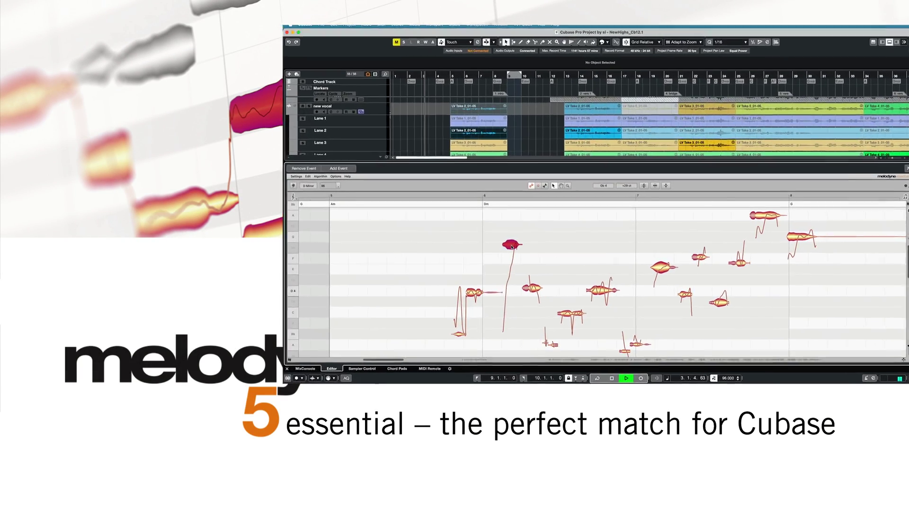
# Lower the selected vocal note to F4, then make the loud notes quieter in the Amplitude dialog
pyautogui.moveTo(398, 245); pyautogui.dragTo(398, 266)
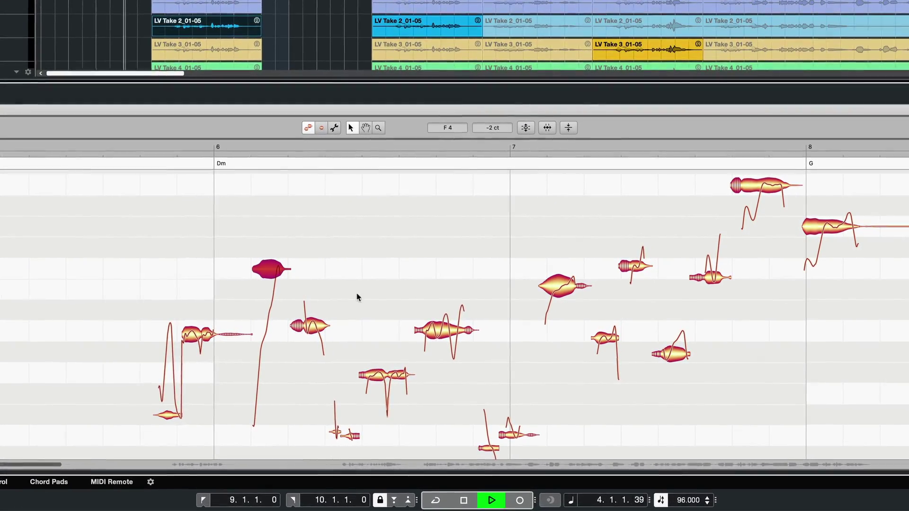
pyautogui.click(566, 290)
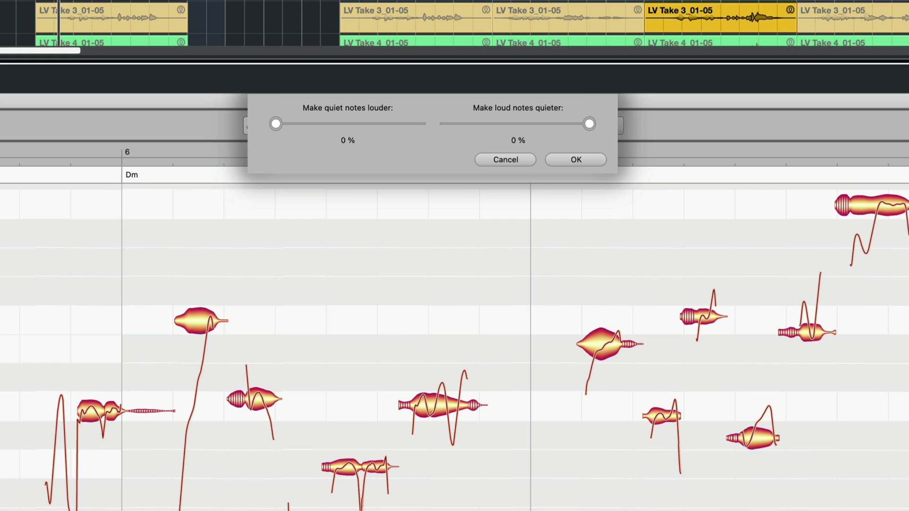
pyautogui.moveTo(590, 124); pyautogui.dragTo(505, 123)
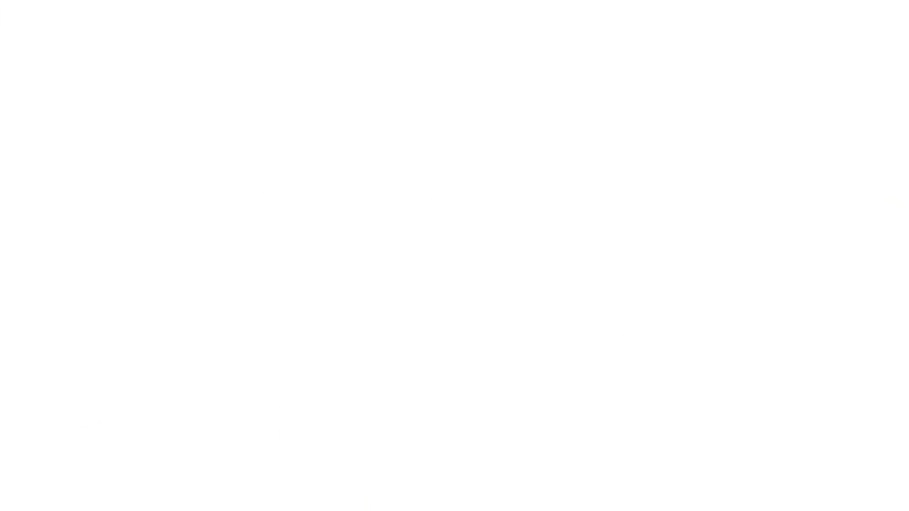
pyautogui.click(203, 277)
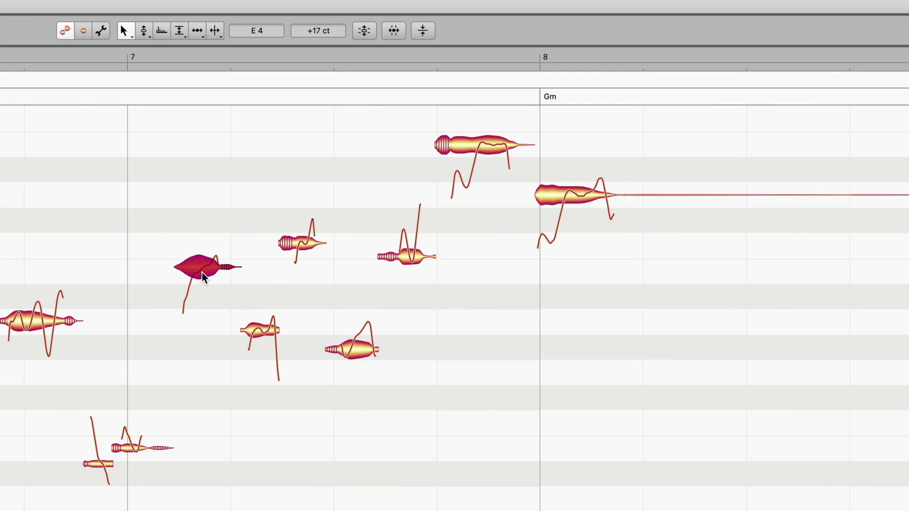
# Pull the four notes between bars 7 and 8 toward their pitch centres at 92%
pyautogui.moveTo(257, 142); pyautogui.dragTo(612, 278)
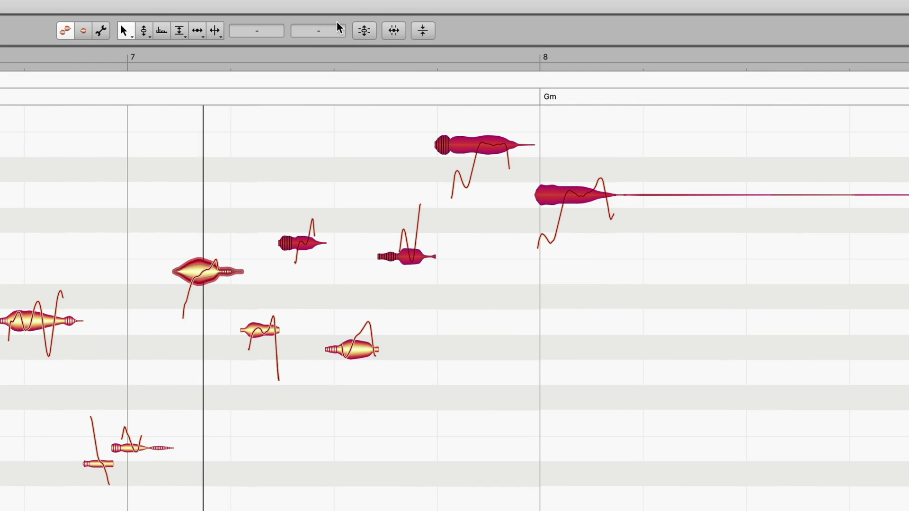
pyautogui.click(364, 30)
pyautogui.moveTo(337, 12); pyautogui.dragTo(332, 14)
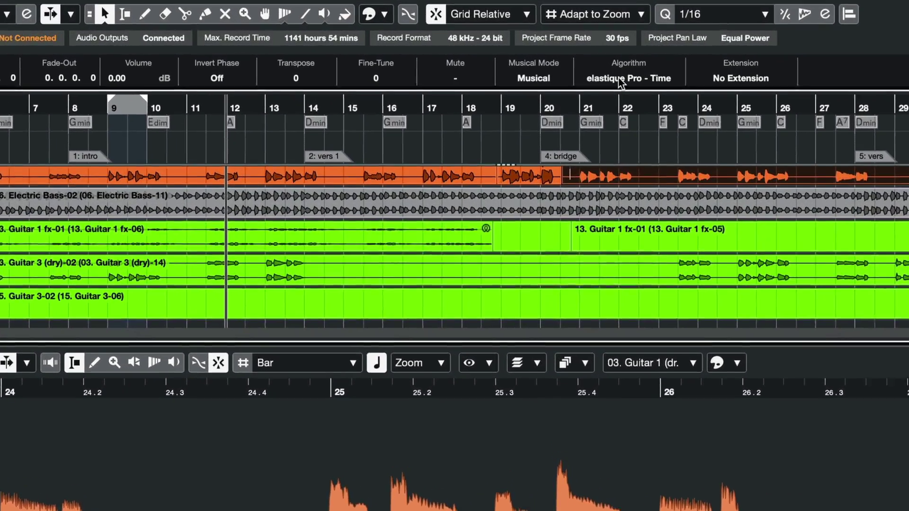
# Apply Melodyne to the event, shift its notes up 3 semitones, and raise the last short note to A2
pyautogui.click(657, 58)
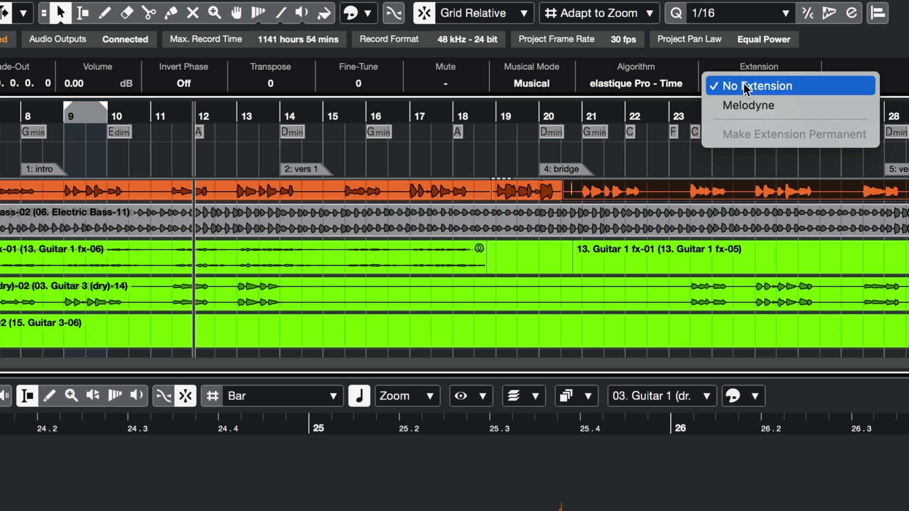
pyautogui.click(748, 105)
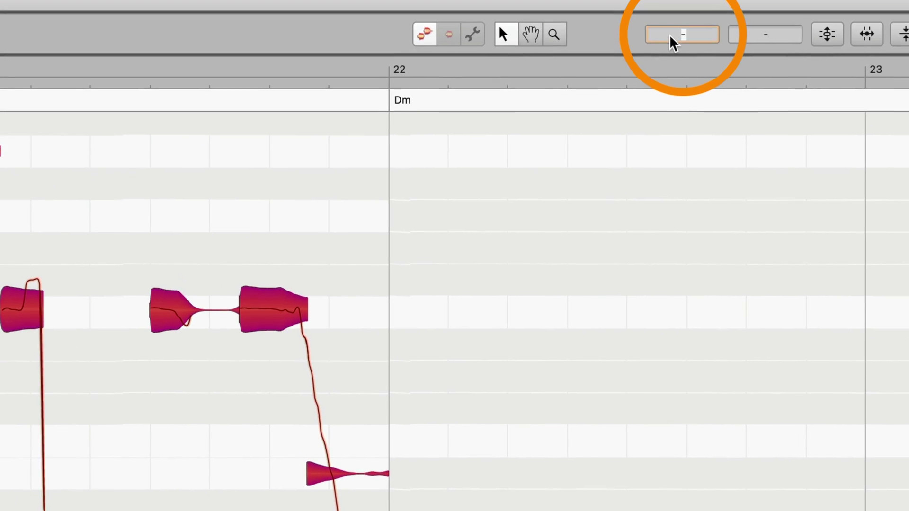
pyautogui.click(618, 106)
pyautogui.write('+')
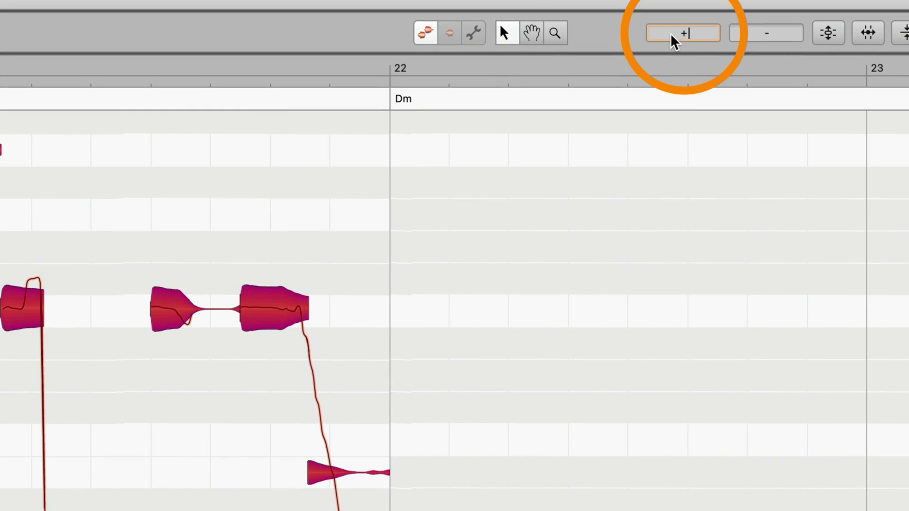
pyautogui.press('Return')
pyautogui.moveTo(334, 377); pyautogui.dragTo(337, 331)
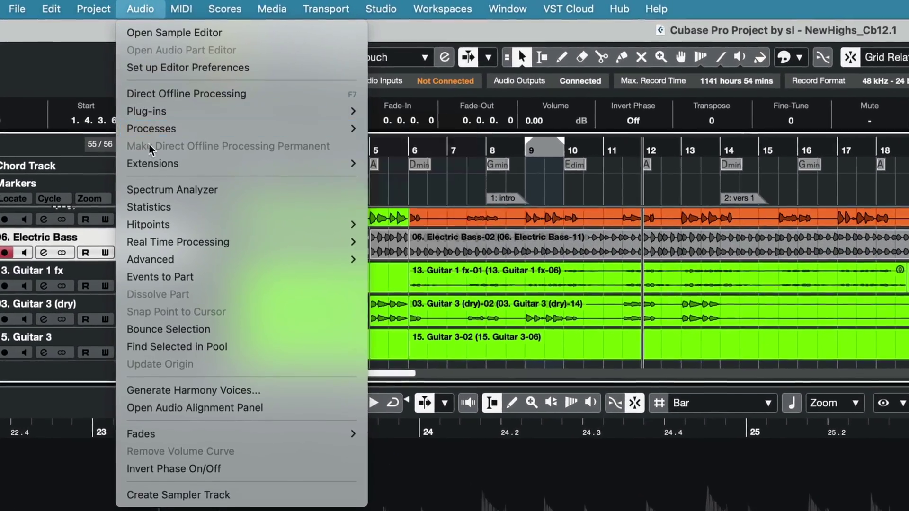
# Apply Melodyne from the Audio menu and open the Electric Bass event in the editor
pyautogui.moveTo(155, 164)
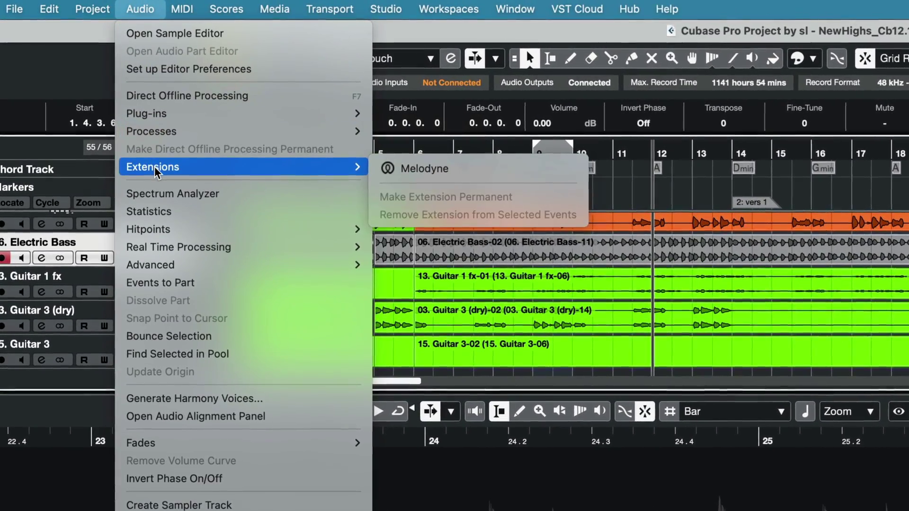
pyautogui.click(439, 168)
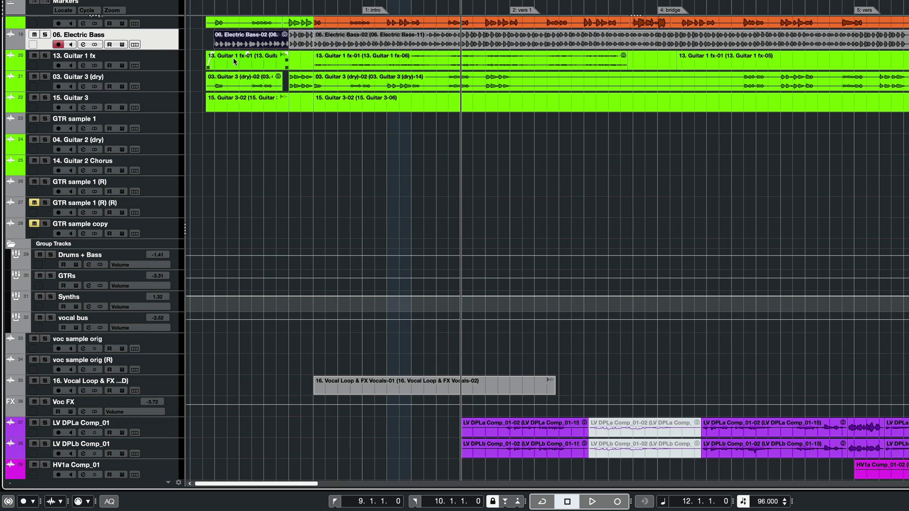
pyautogui.doubleClick(241, 43)
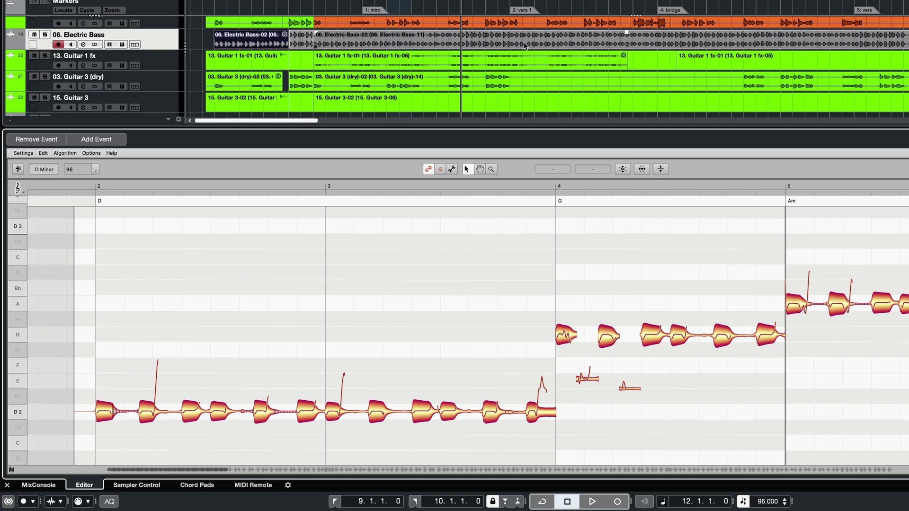
# Show the second Electric Bass event's notes and zoom out to see the bass across the song
pyautogui.click(543, 44)
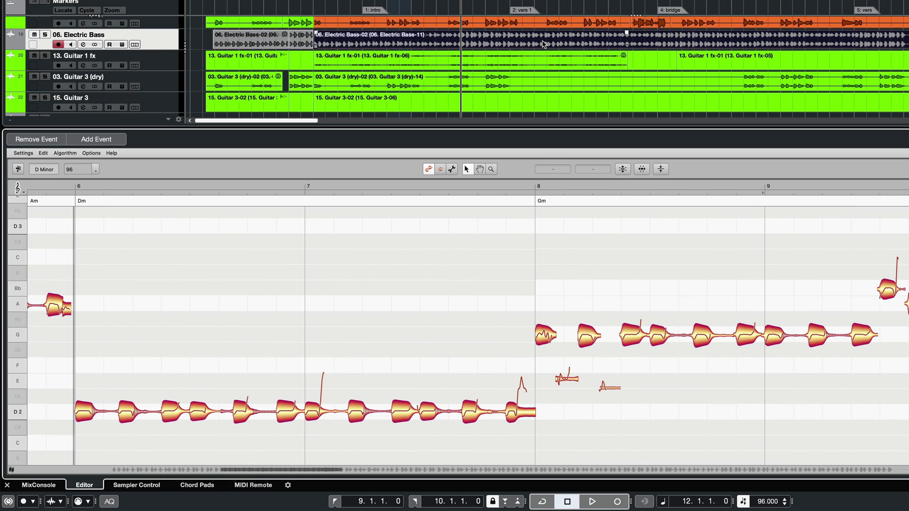
pyautogui.doubleClick(249, 470)
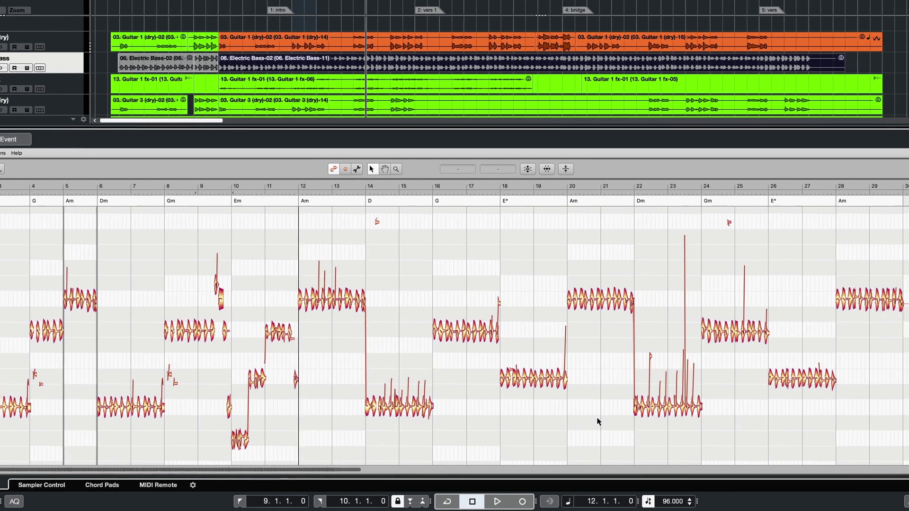
pyautogui.doubleClick(896, 374)
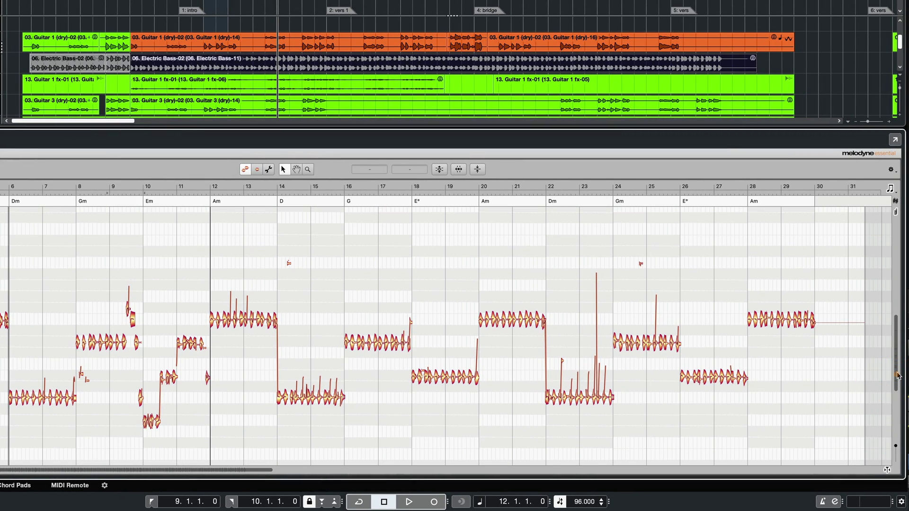
pyautogui.moveTo(898, 319); pyautogui.dragTo(902, 349)
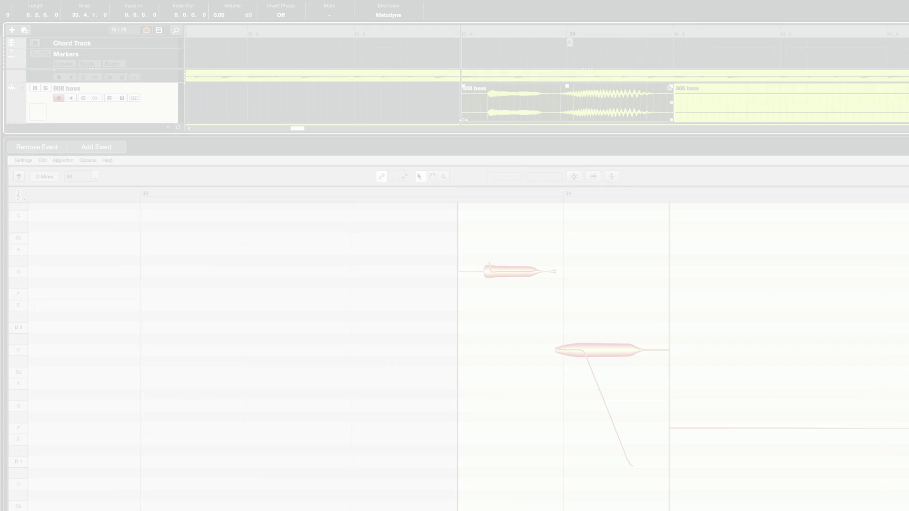
# Extend the 808 bass event to start earlier, mute and unmute it, and move a vocal note to D4
pyautogui.moveTo(462, 115); pyautogui.dragTo(523, 112)
pyautogui.click(336, 16)
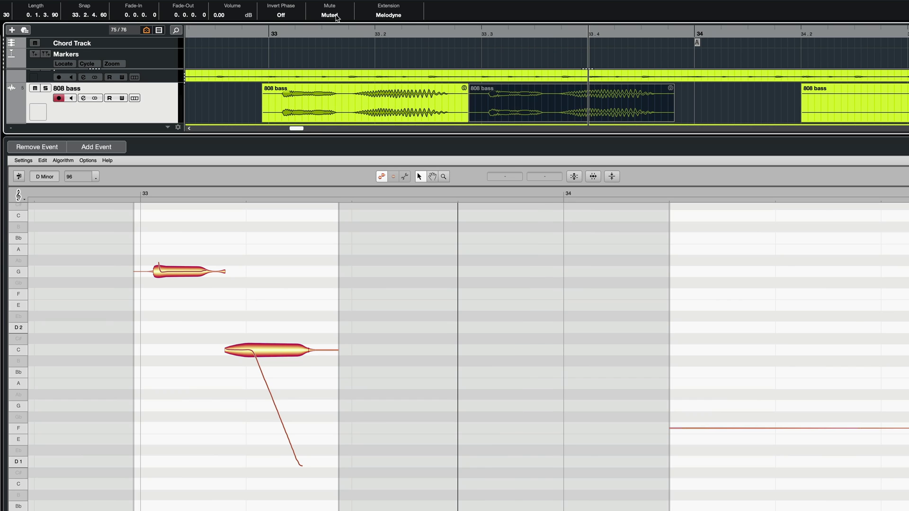
pyautogui.click(336, 16)
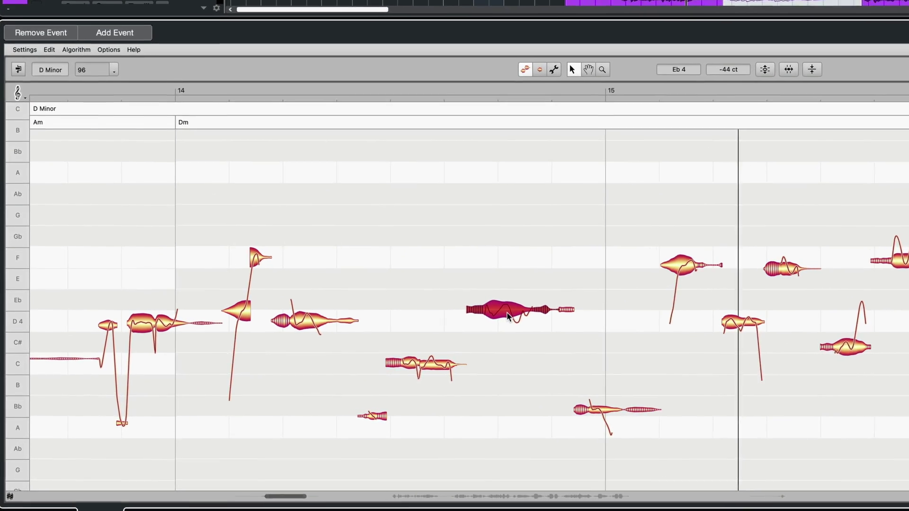
pyautogui.moveTo(508, 316)
pyautogui.mouseDown()
pyautogui.moveTo(510, 269)
pyautogui.moveTo(510, 329)
pyautogui.mouseUp()
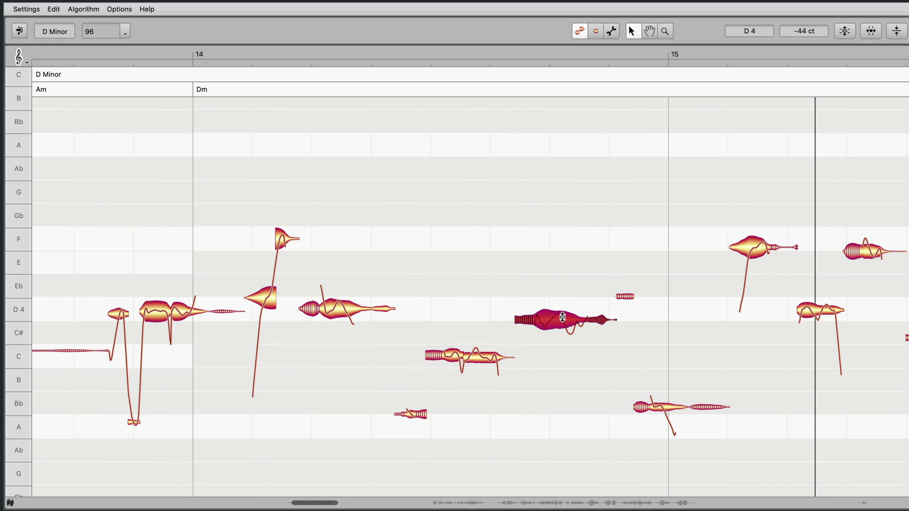
# Enable Chord Scale Snap and lower the opening of the bar-15 note to A3
pyautogui.click(24, 58)
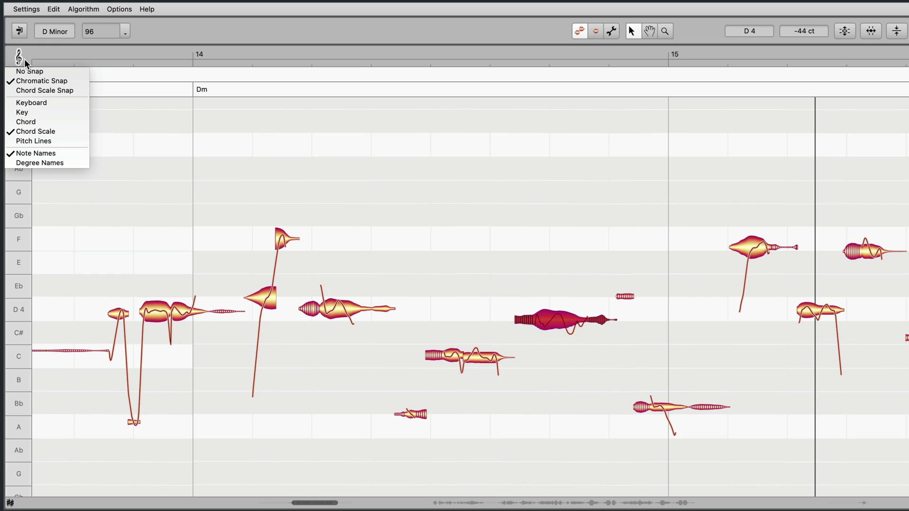
pyautogui.click(43, 91)
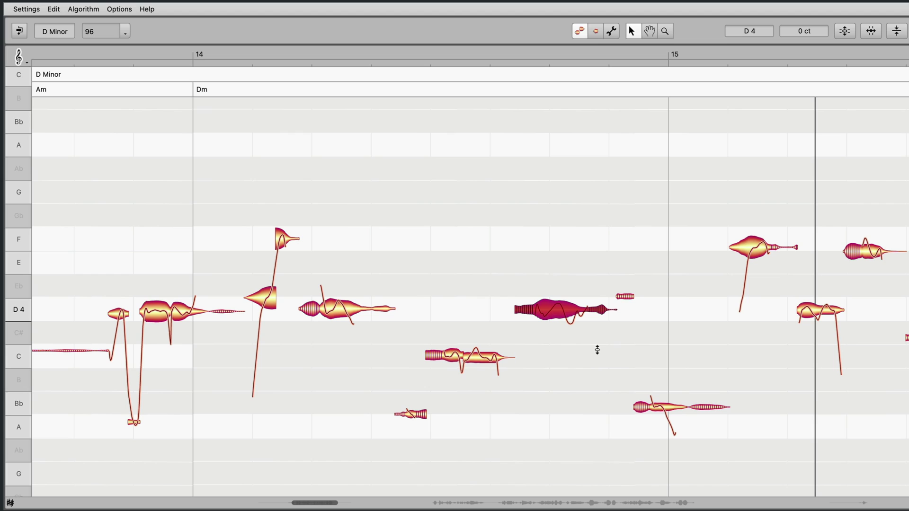
pyautogui.moveTo(658, 413); pyautogui.dragTo(658, 433)
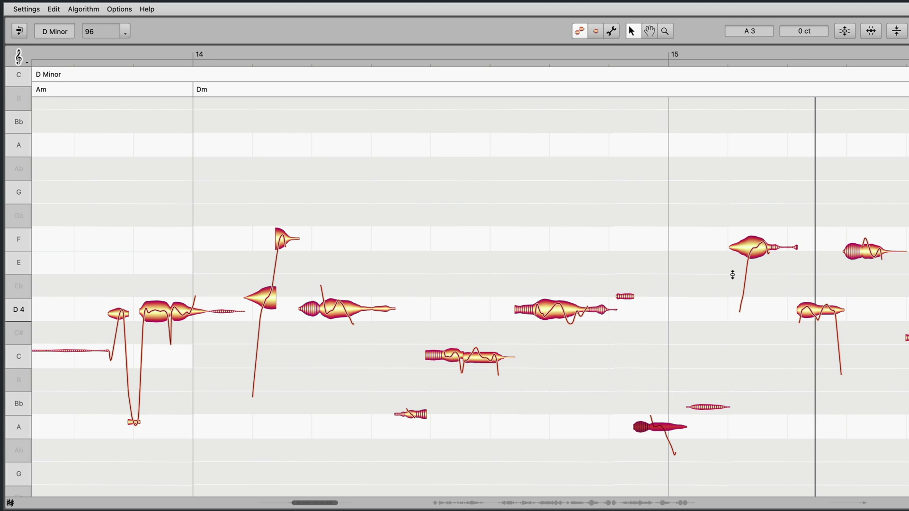
pyautogui.click(764, 254)
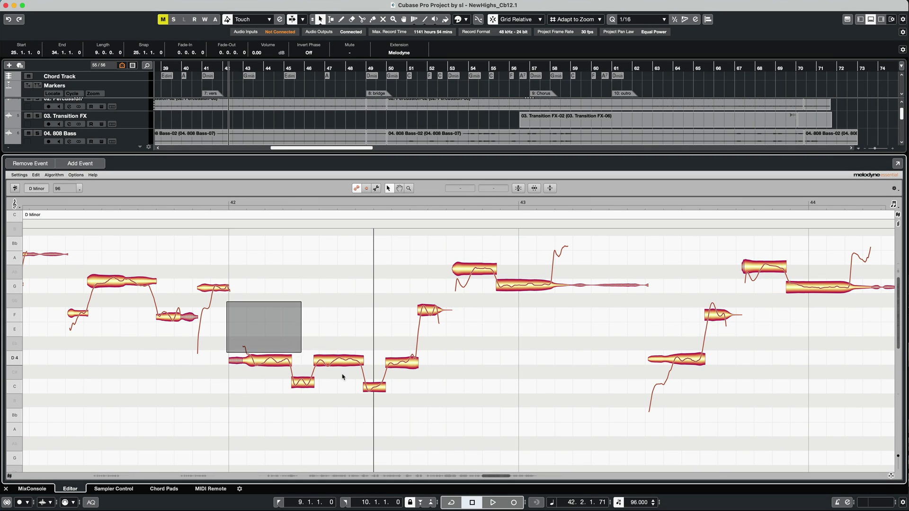
# Nudge the six bar-42 notes earlier, stretch the last four (D, C, D, F) to start sooner, and play back
pyautogui.moveTo(344, 377); pyautogui.dragTo(468, 423)
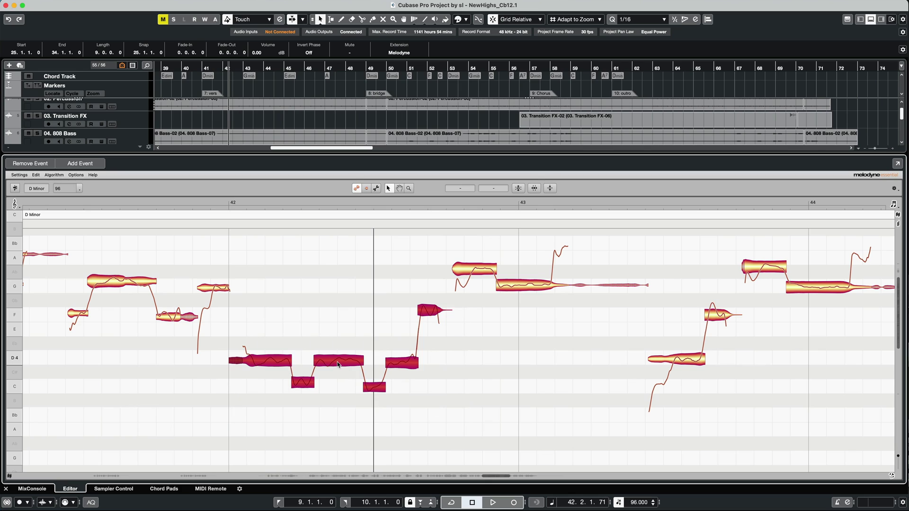
pyautogui.moveTo(338, 363); pyautogui.dragTo(335, 358)
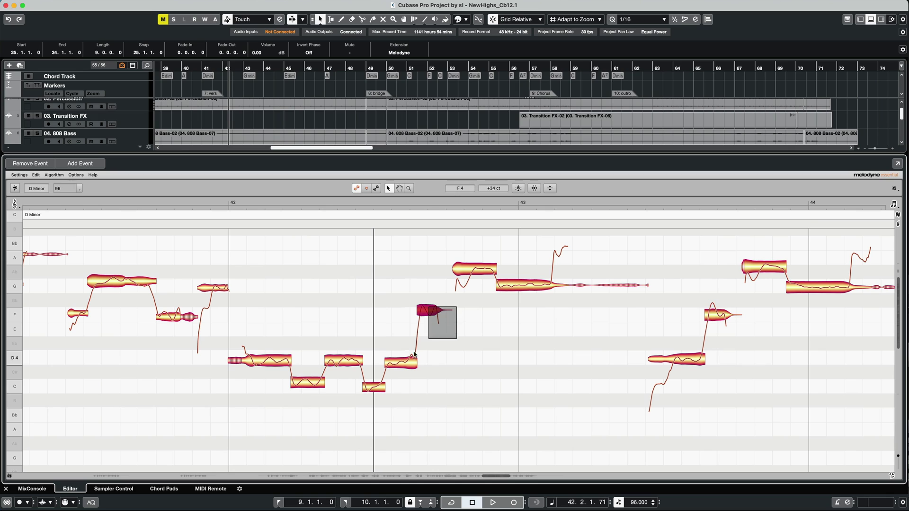
pyautogui.moveTo(414, 354); pyautogui.dragTo(351, 392)
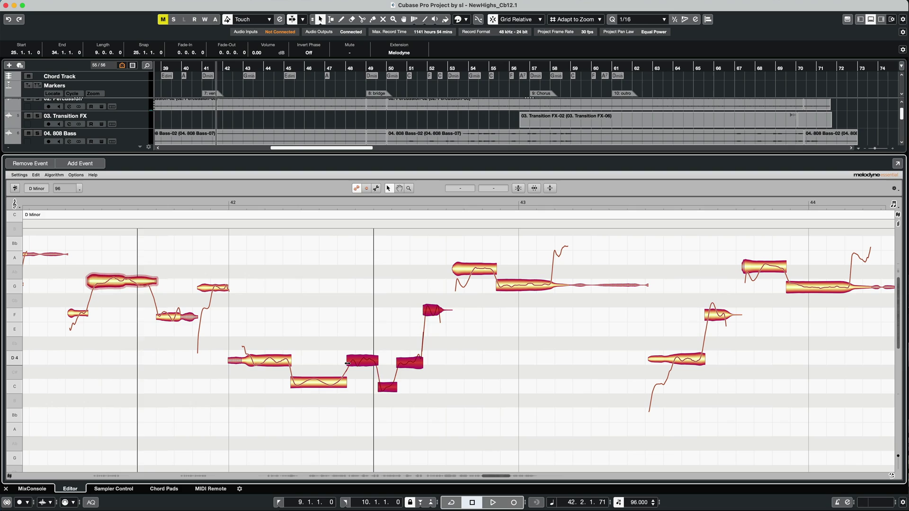
pyautogui.moveTo(347, 363); pyautogui.dragTo(329, 363)
pyautogui.press('space')
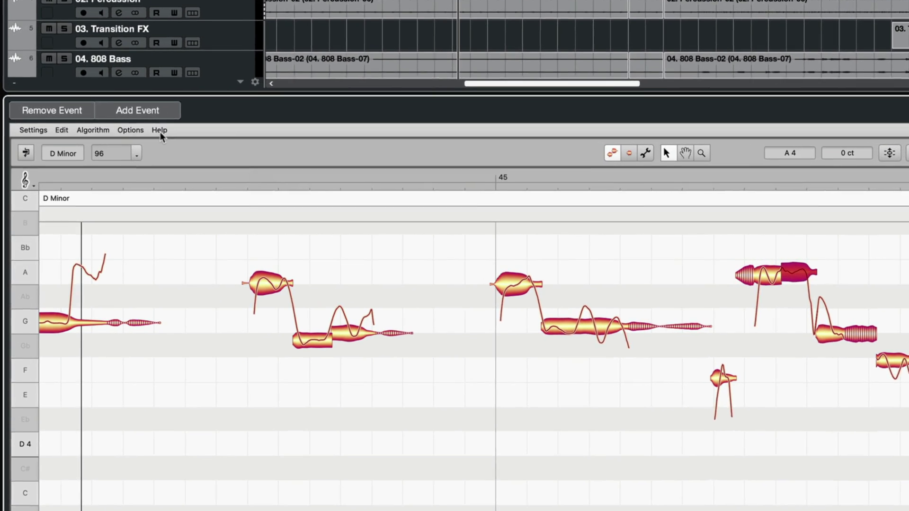
# Open the Melodyne Help Center for the essential edition and scroll through the Comping in Cubase/Nuendo page
pyautogui.click(92, 175)
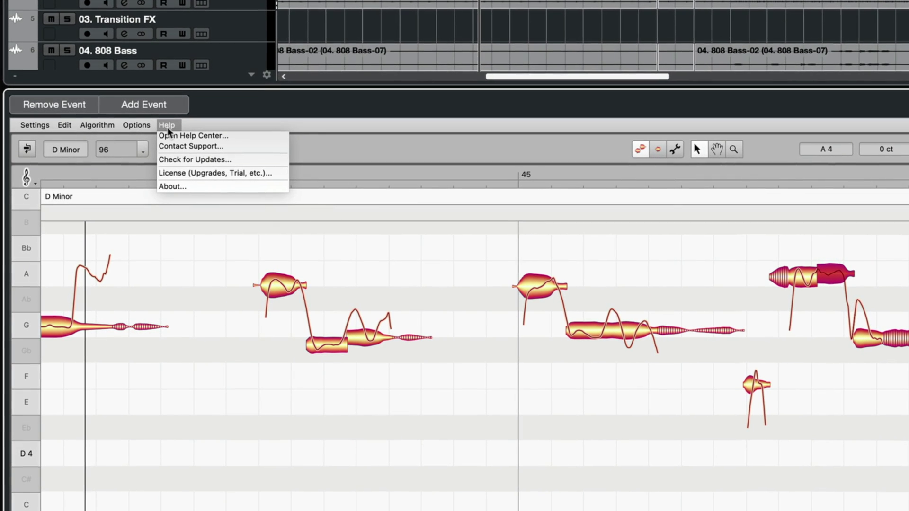
pyautogui.click(234, 138)
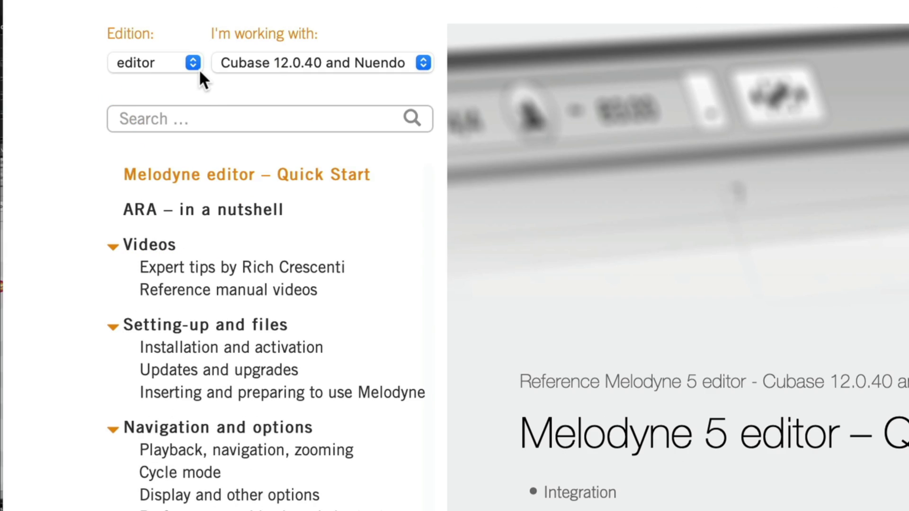
pyautogui.click(195, 66)
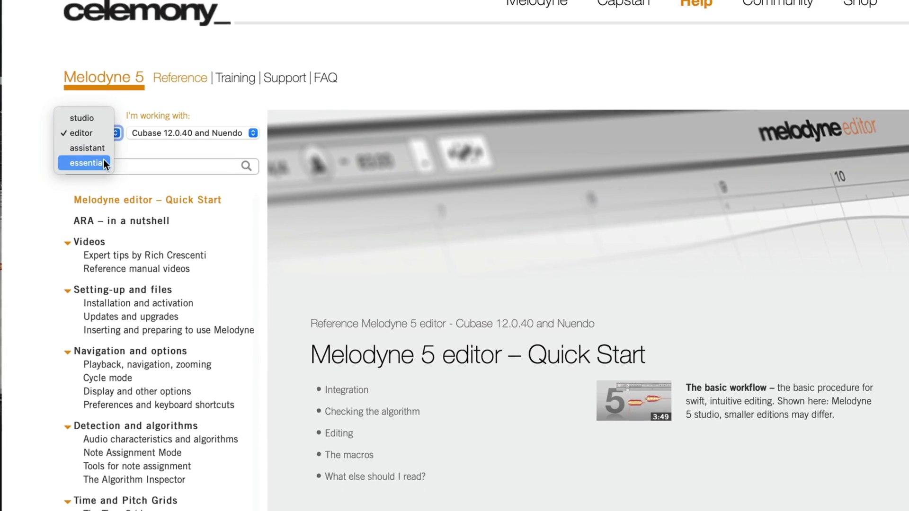
pyautogui.click(156, 123)
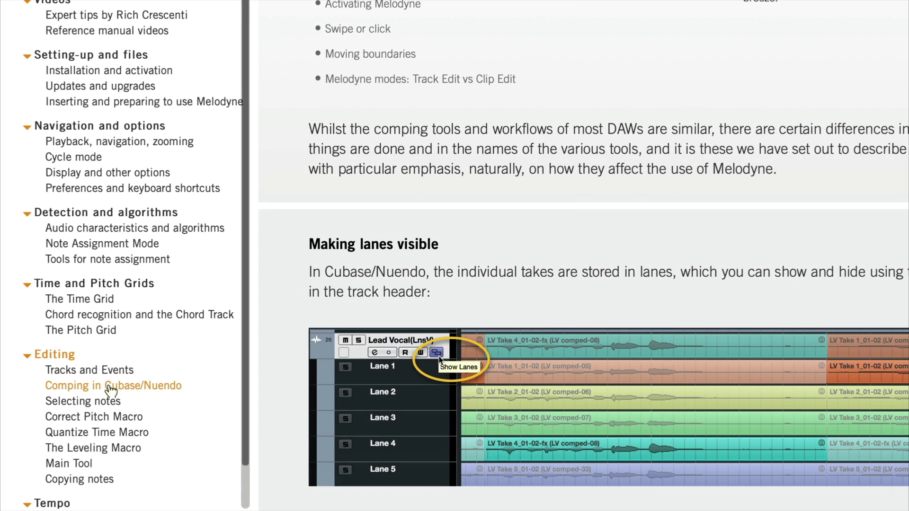
pyautogui.scroll(-10, 111, 389)
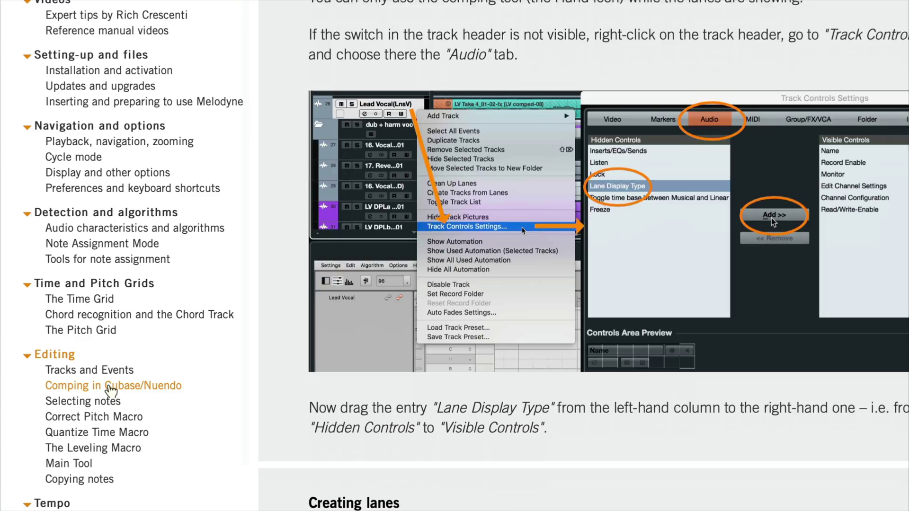
pyautogui.scroll(-12, 112, 389)
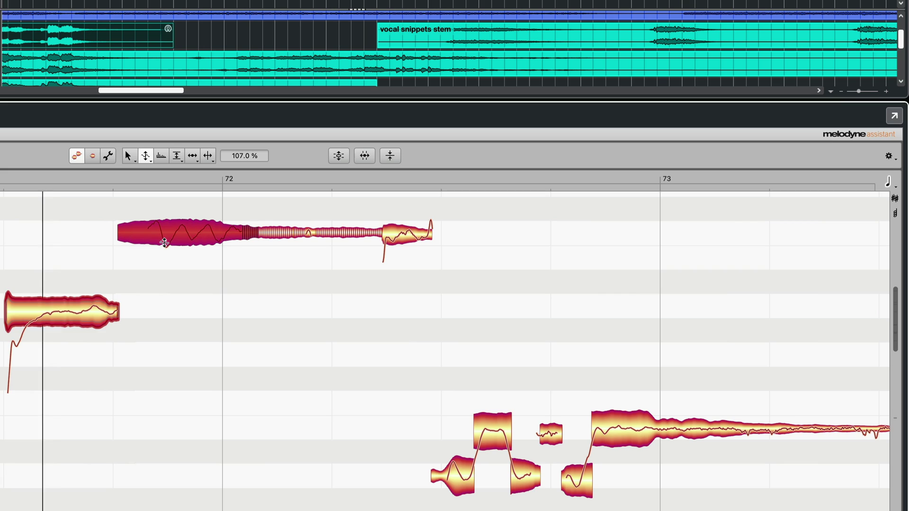
# Reduce the first note's pitch modulation to 63% and re-detect the audio as polyphonic sustained
pyautogui.moveTo(167, 233); pyautogui.dragTo(167, 270)
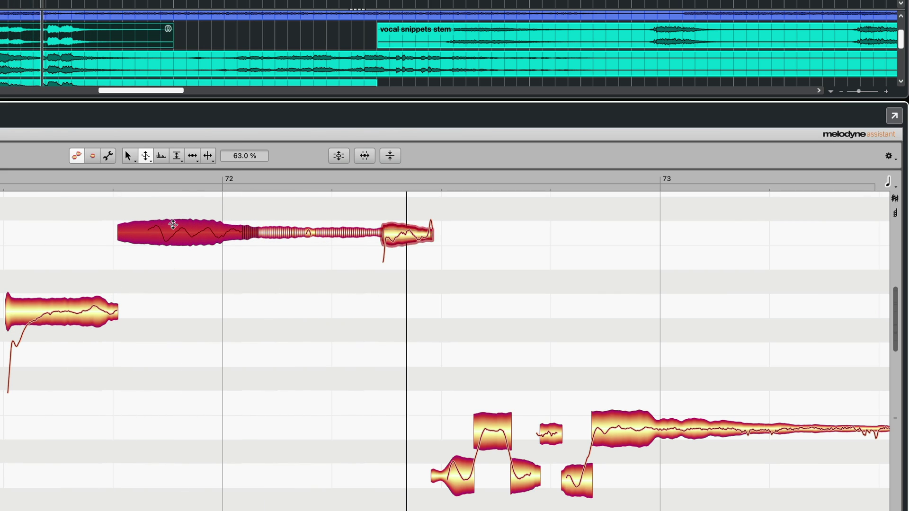
pyautogui.rightClick(171, 209)
pyautogui.moveTo(202, 211)
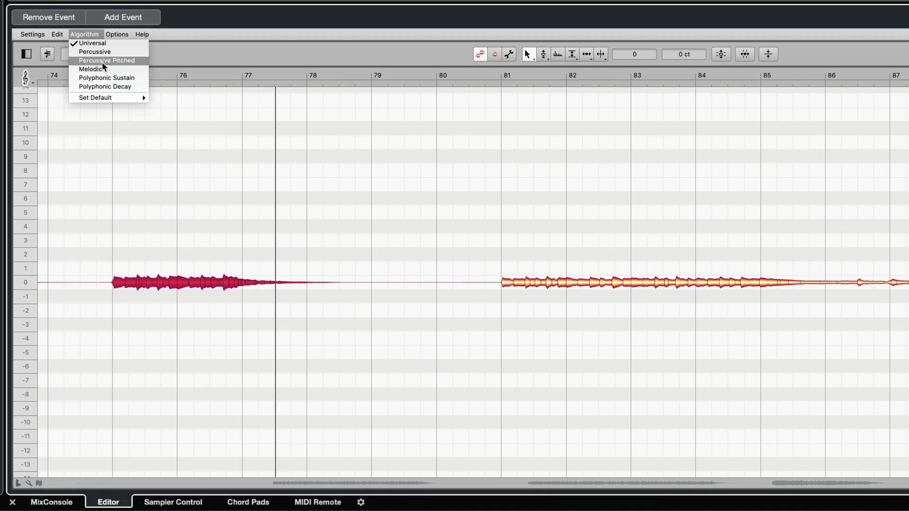
pyautogui.click(109, 78)
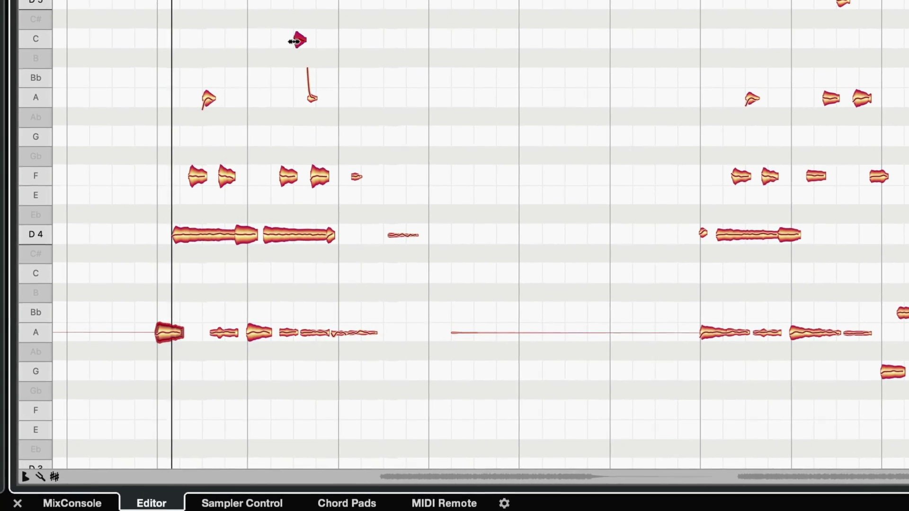
# Lower a note from C to A, show HV 2a as reference, and boost harmonics 9–18 by about 17 dB
pyautogui.moveTo(293, 42); pyautogui.dragTo(307, 95)
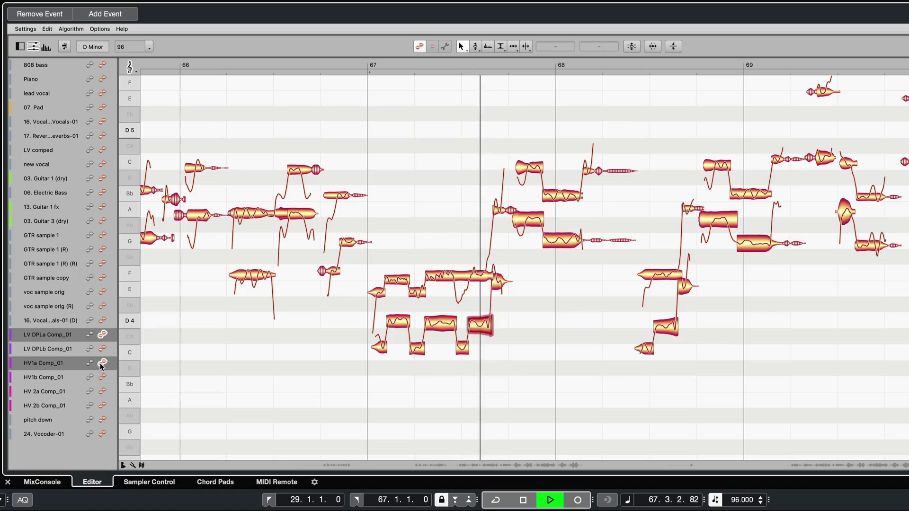
pyautogui.click(90, 391)
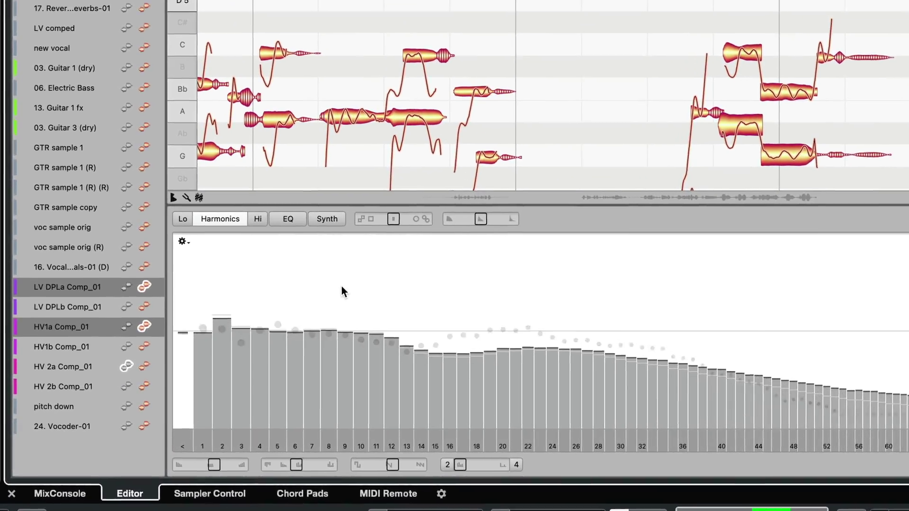
pyautogui.moveTo(341, 285); pyautogui.dragTo(490, 372)
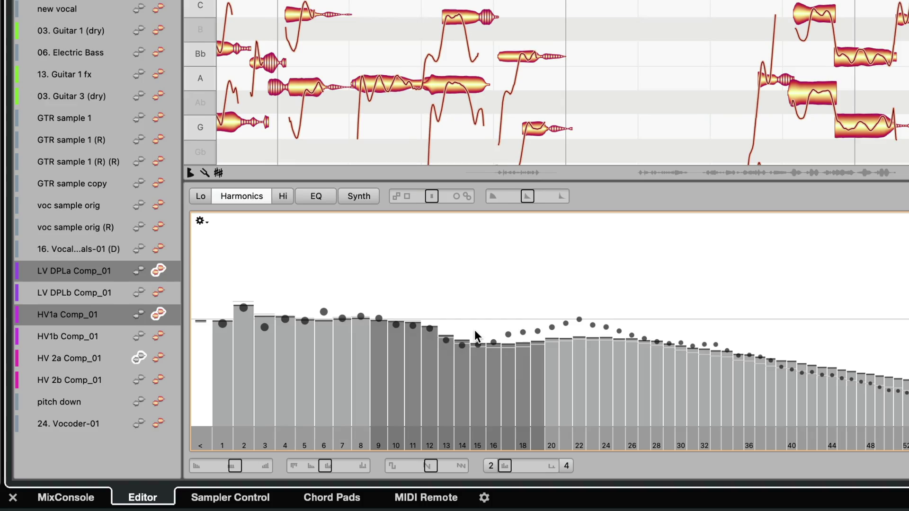
pyautogui.moveTo(438, 346); pyautogui.dragTo(436, 319)
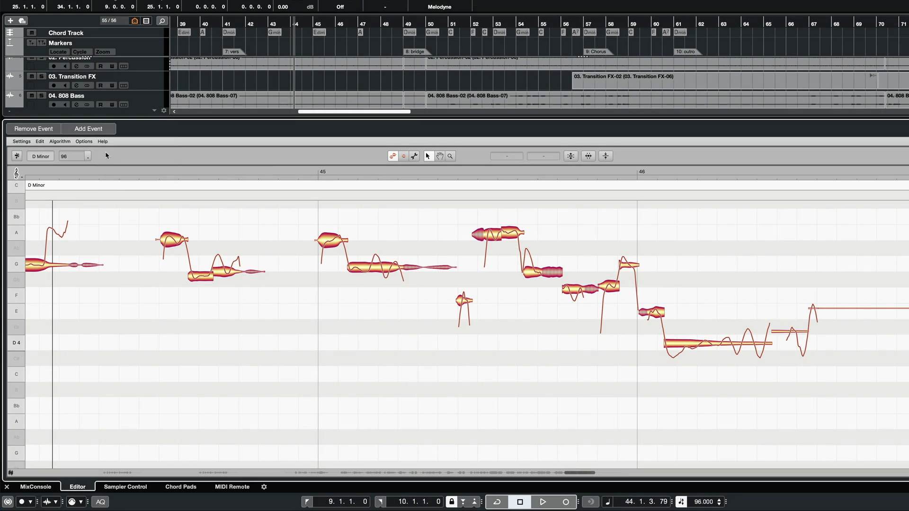
# Switch Melodyne to the 30-day studio trial through the License options
pyautogui.click(104, 142)
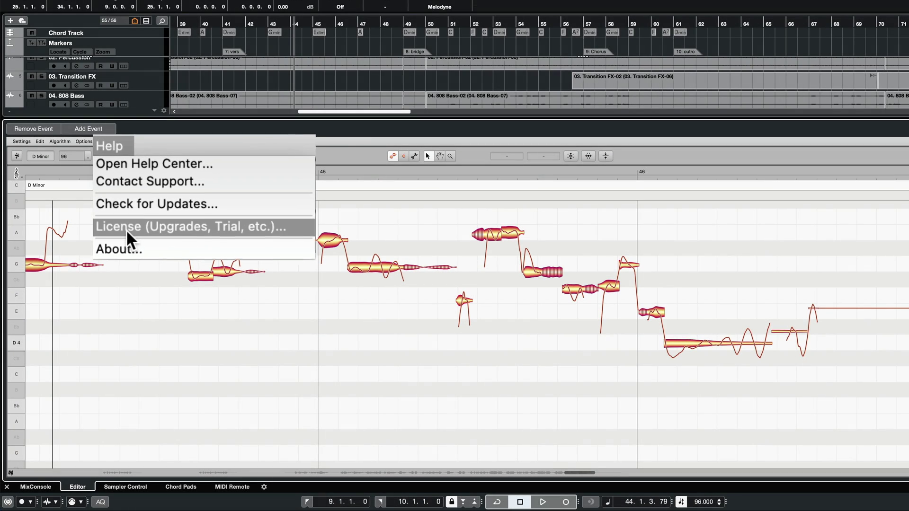
pyautogui.click(126, 230)
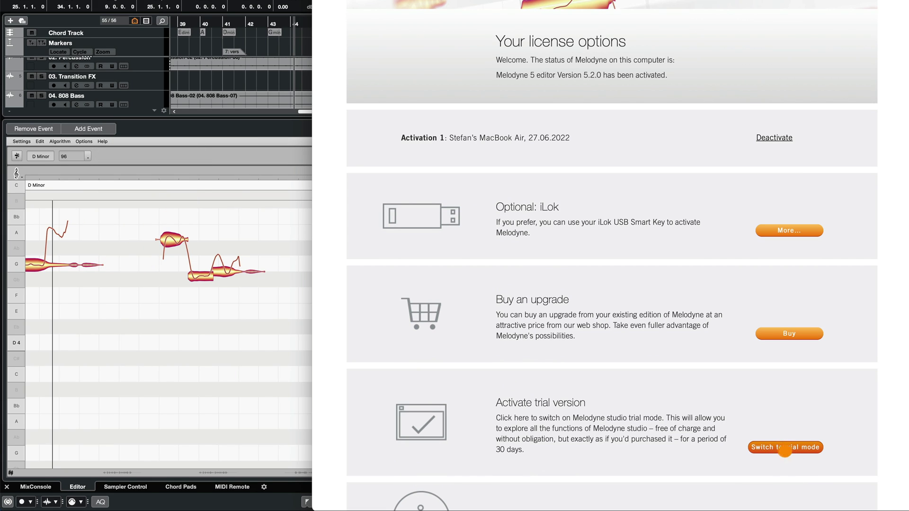
pyautogui.click(784, 447)
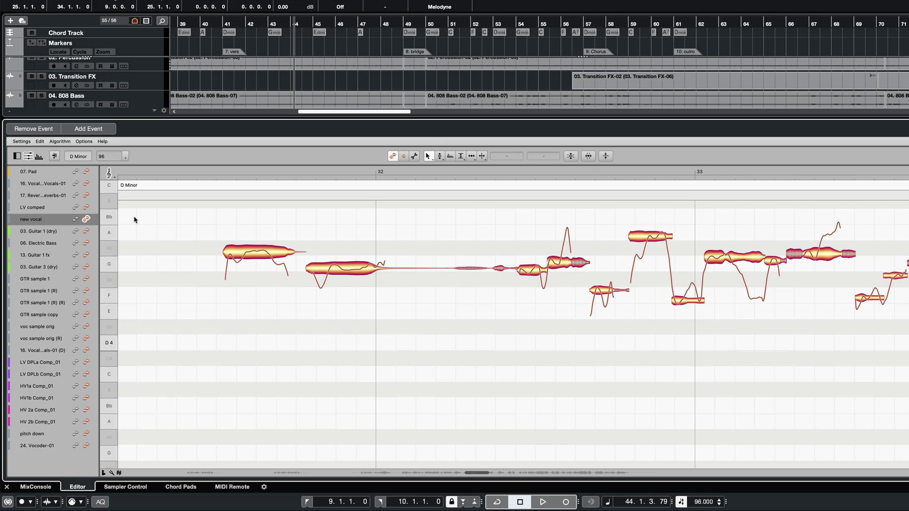
# Review the smaller-edition license option, then set the notes' Pitch Center correction to 100%
pyautogui.click(102, 142)
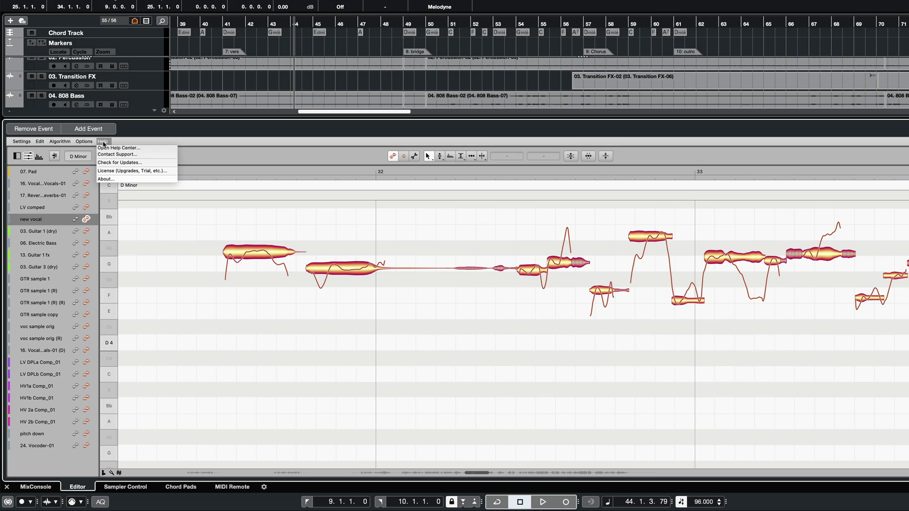
pyautogui.click(109, 173)
pyautogui.click(688, 250)
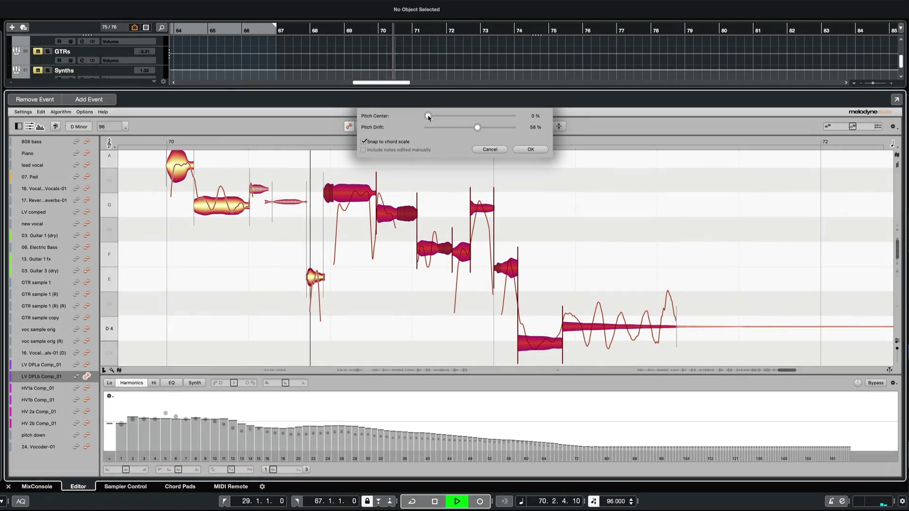
pyautogui.moveTo(451, 116); pyautogui.dragTo(511, 115)
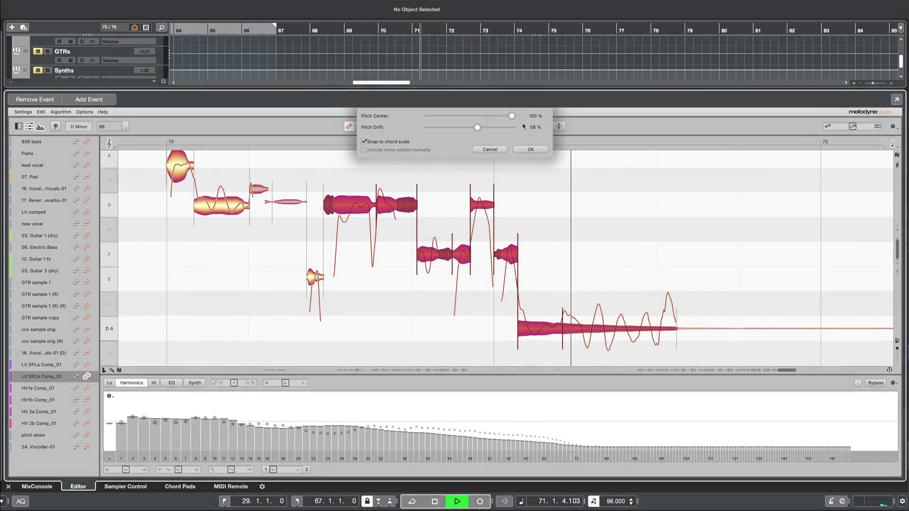